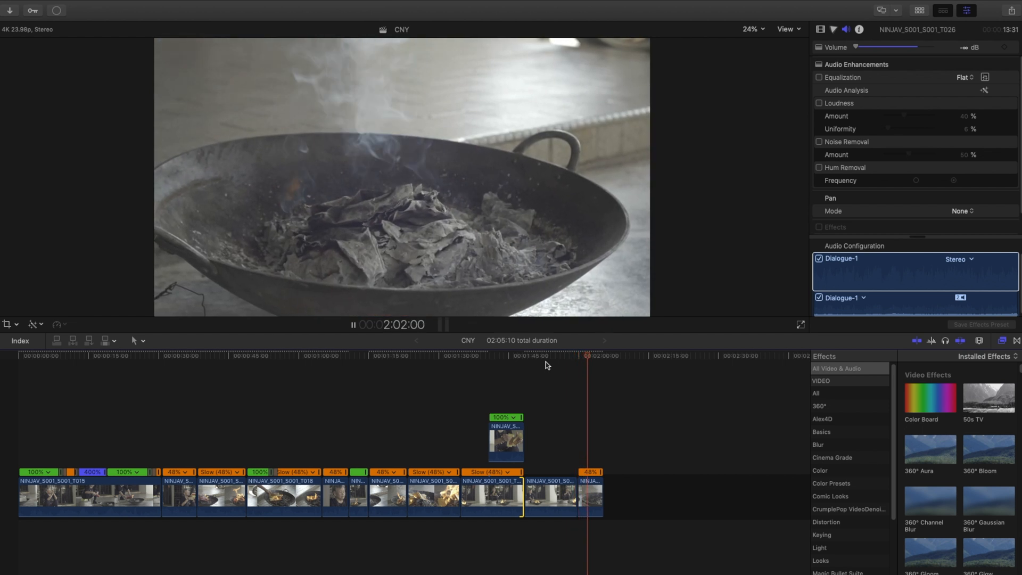
# Assign the camera LUT Leeming LUT One - Panasonic HLG for Rec709 v801 to all clips on the CNY timeline
pyautogui.click(637, 456)
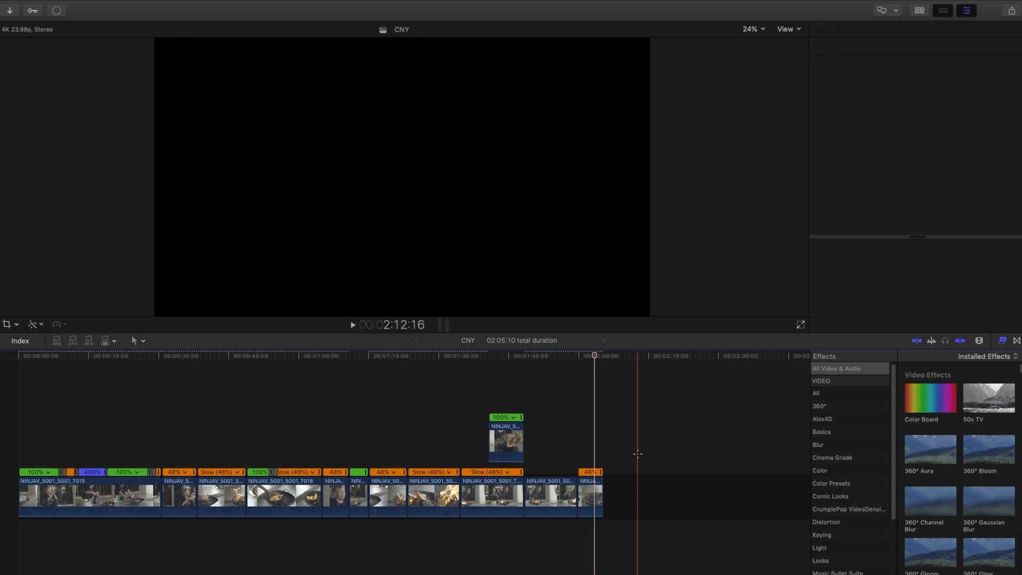
pyautogui.moveTo(676, 403); pyautogui.dragTo(97, 558)
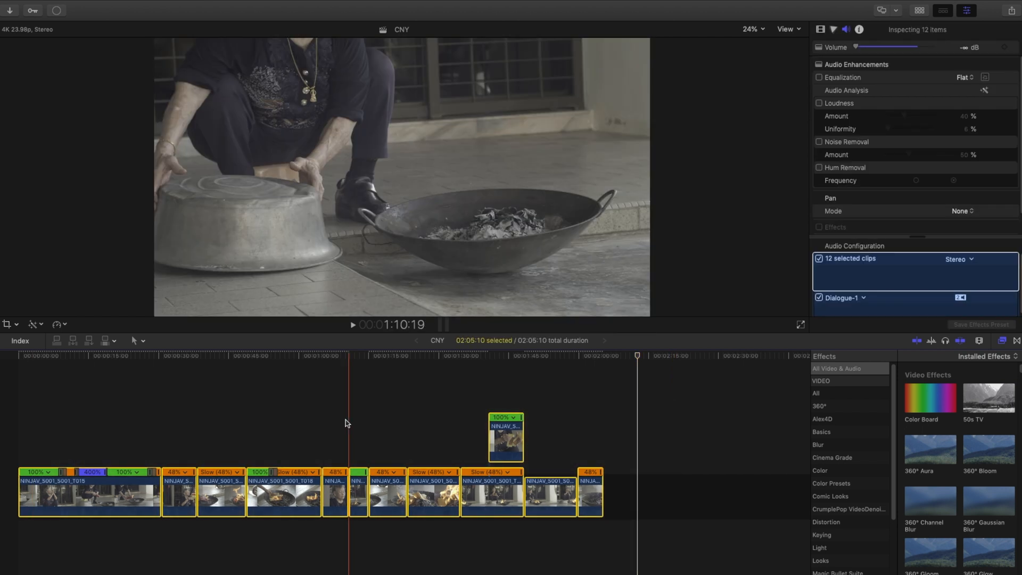
pyautogui.click(856, 30)
pyautogui.scroll(-1, 862, 213)
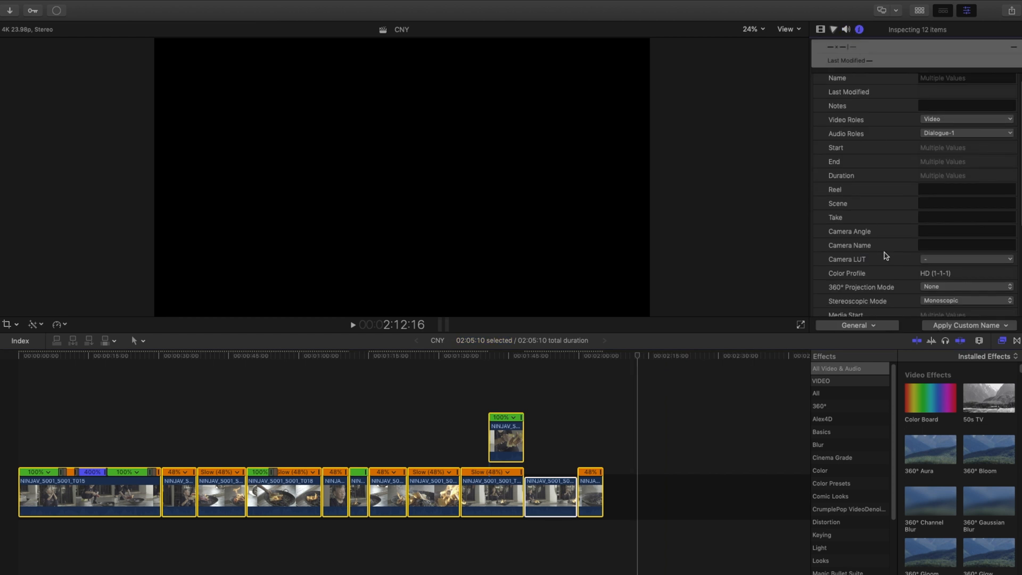
pyautogui.click(926, 259)
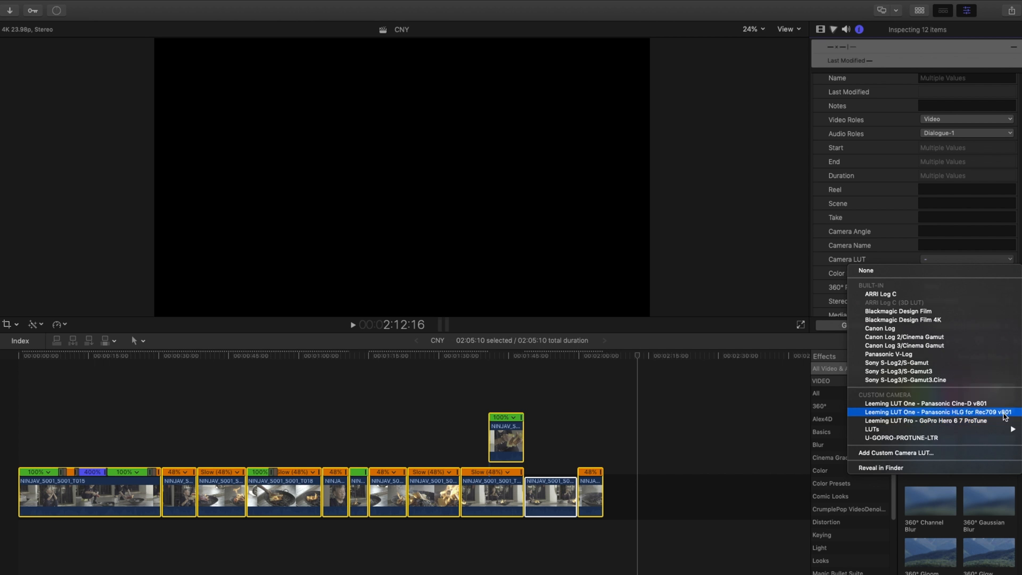
pyautogui.click(1005, 416)
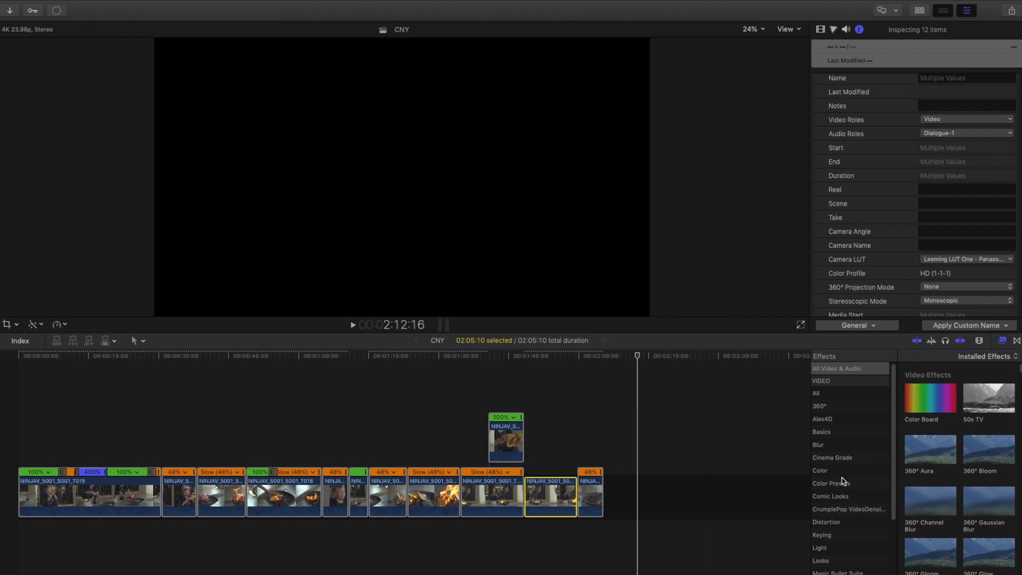
# Apply the Cinema Grade effect to all timeline clips and open the Cinema Grade editor full screen from the first clip
pyautogui.click(840, 457)
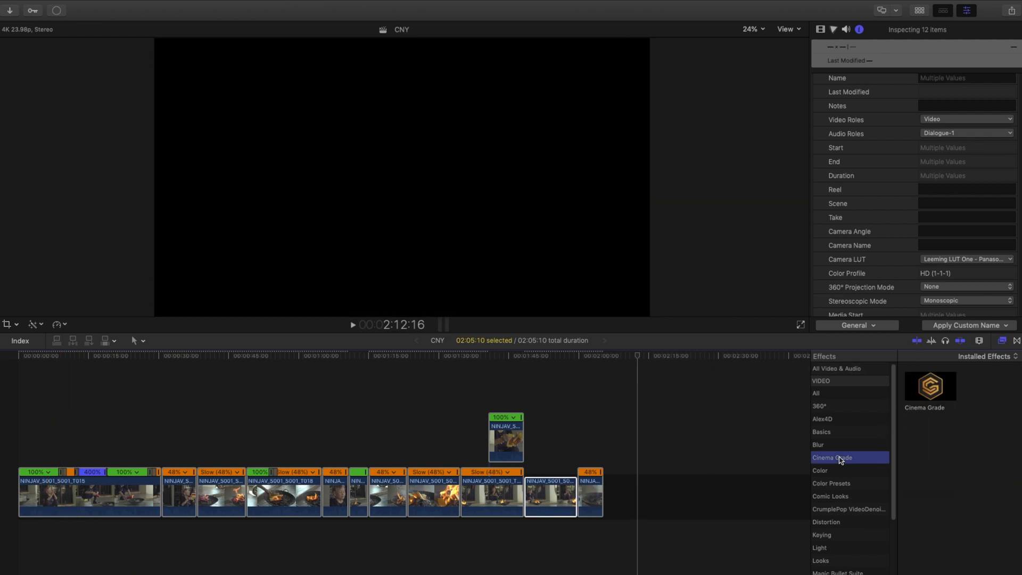
pyautogui.click(925, 388)
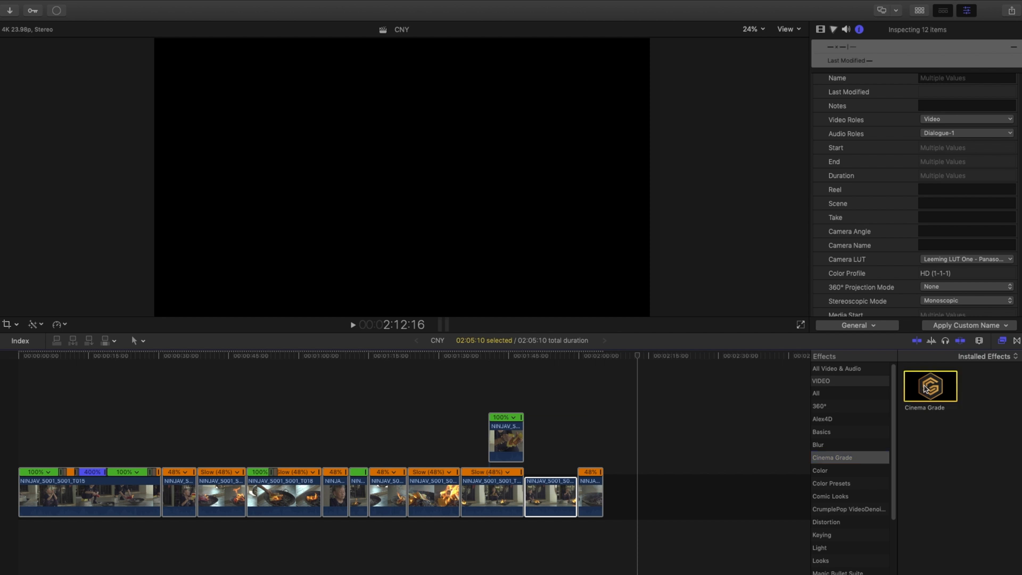
pyautogui.click(99, 479)
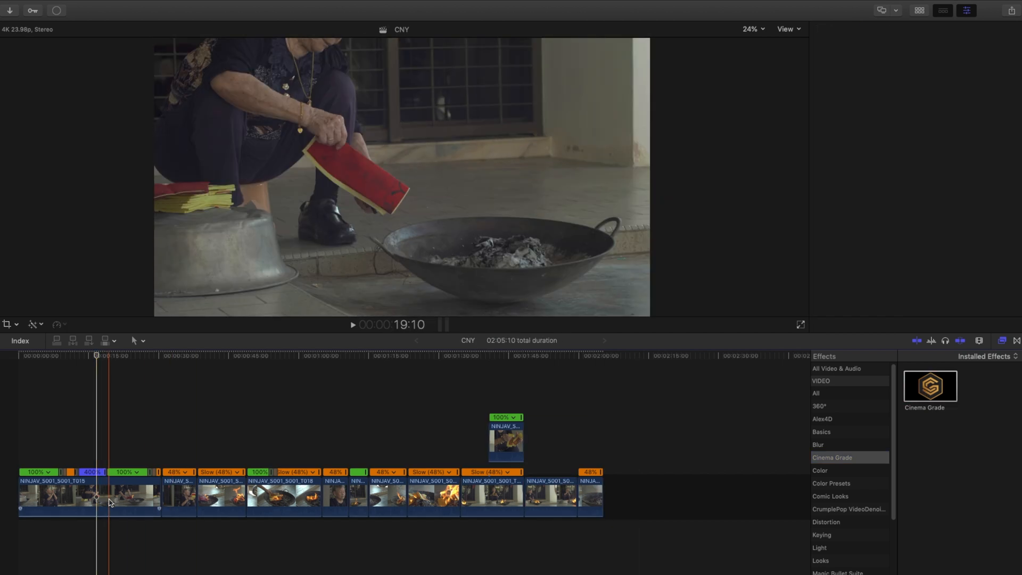
pyautogui.click(821, 30)
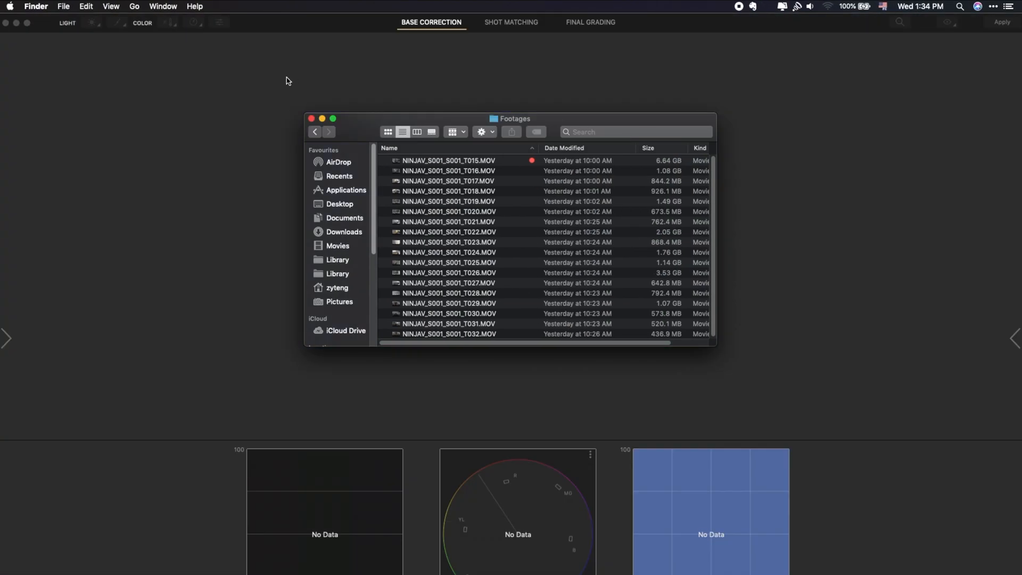
pyautogui.click(278, 22)
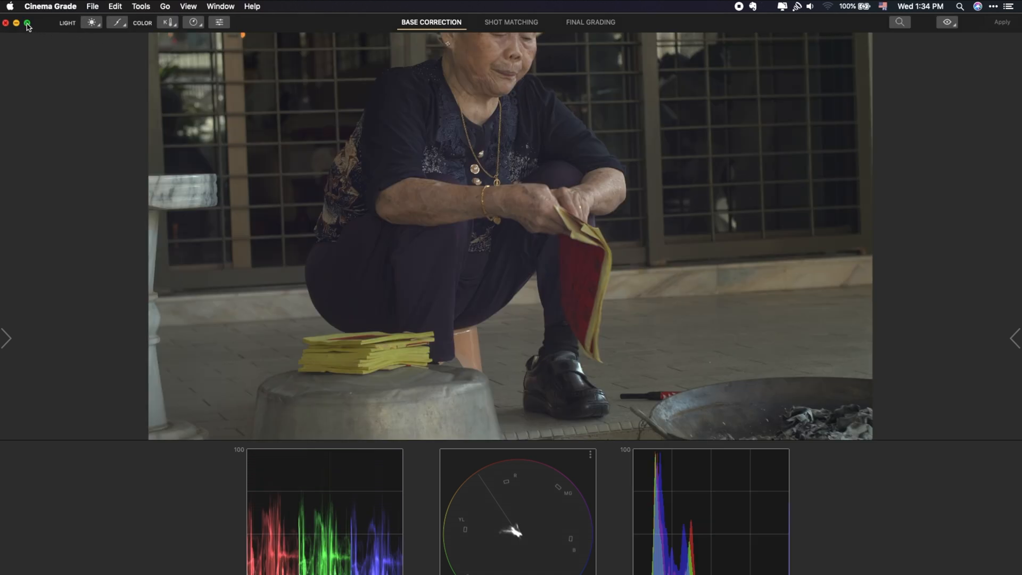
pyautogui.click(27, 24)
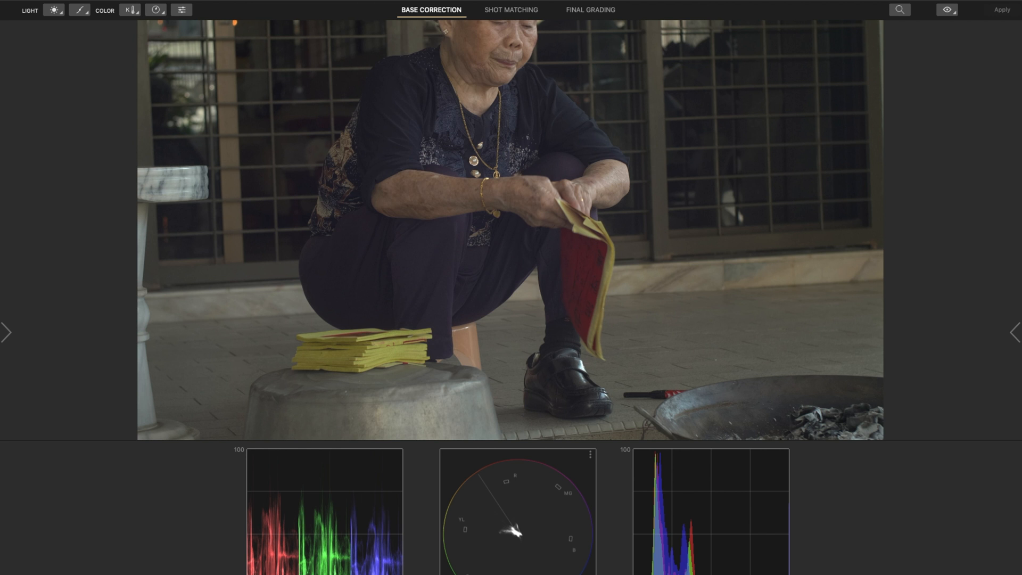
# Set the first shot's input LUT to Leeming LUT Pro Quickie, with shadows at -19, highlights at 36 and midtones at 25
pyautogui.moveTo(14, 351)
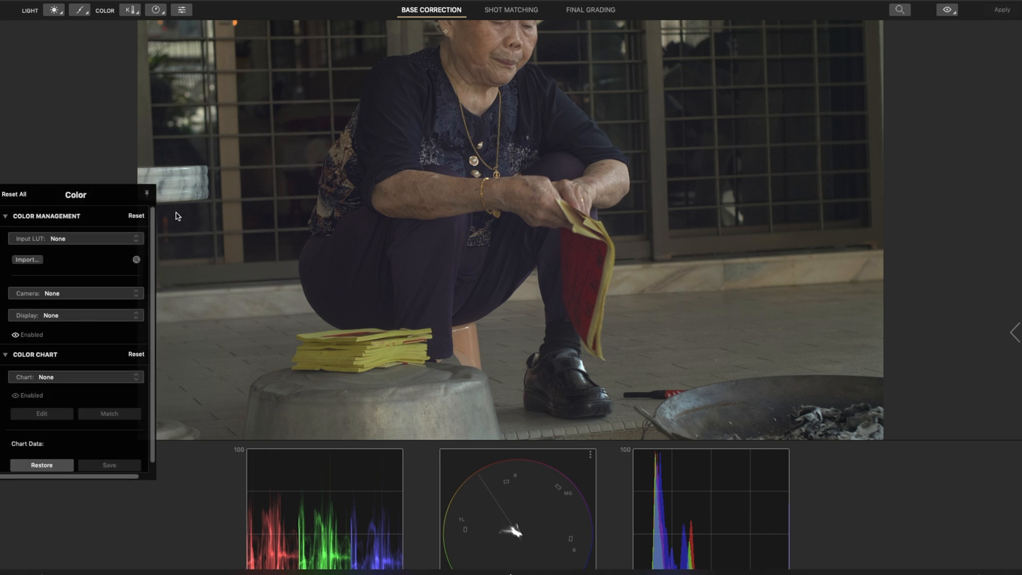
pyautogui.moveTo(1014, 333)
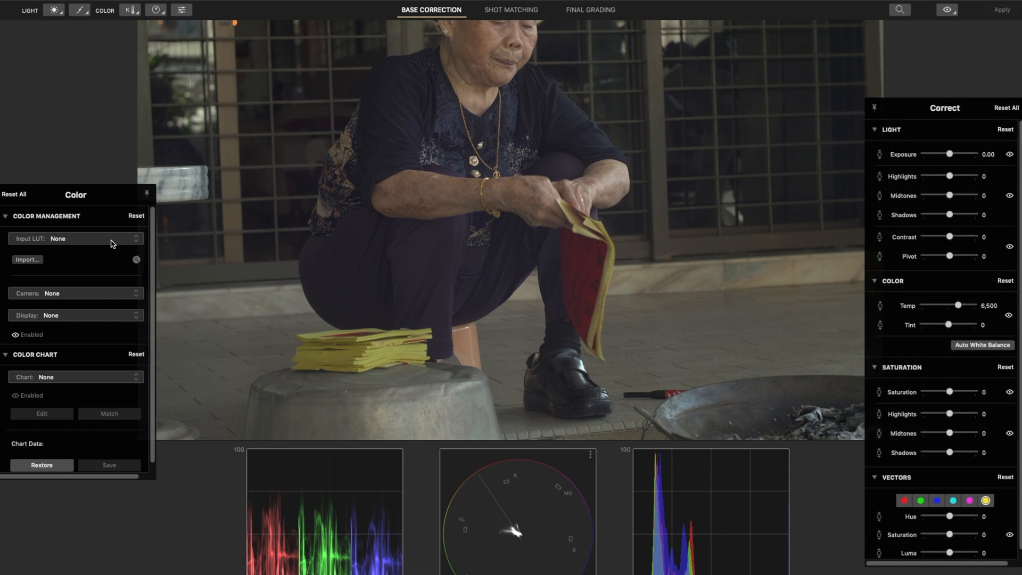
pyautogui.click(86, 240)
pyautogui.click(89, 259)
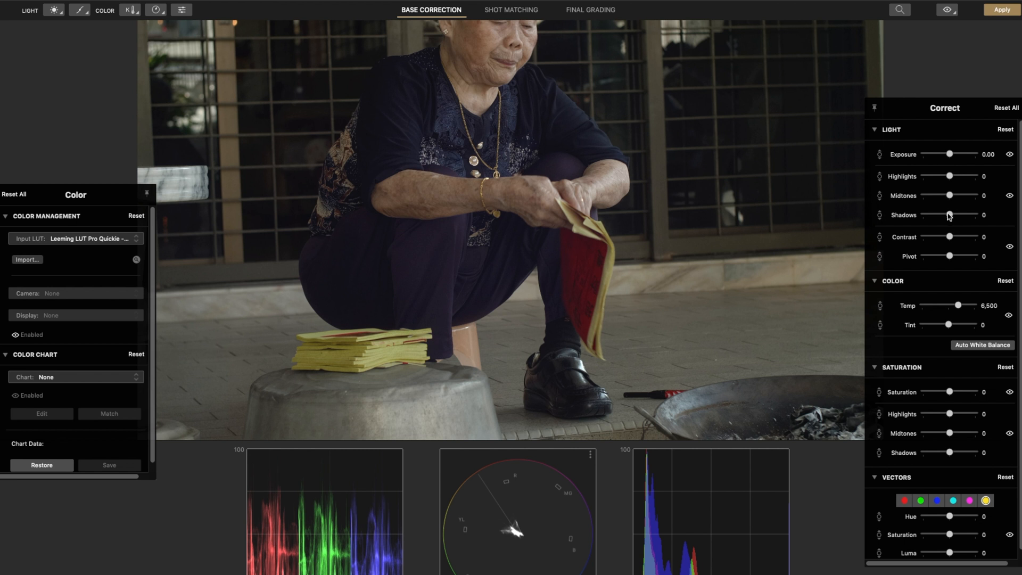
pyautogui.moveTo(949, 215); pyautogui.dragTo(945, 215)
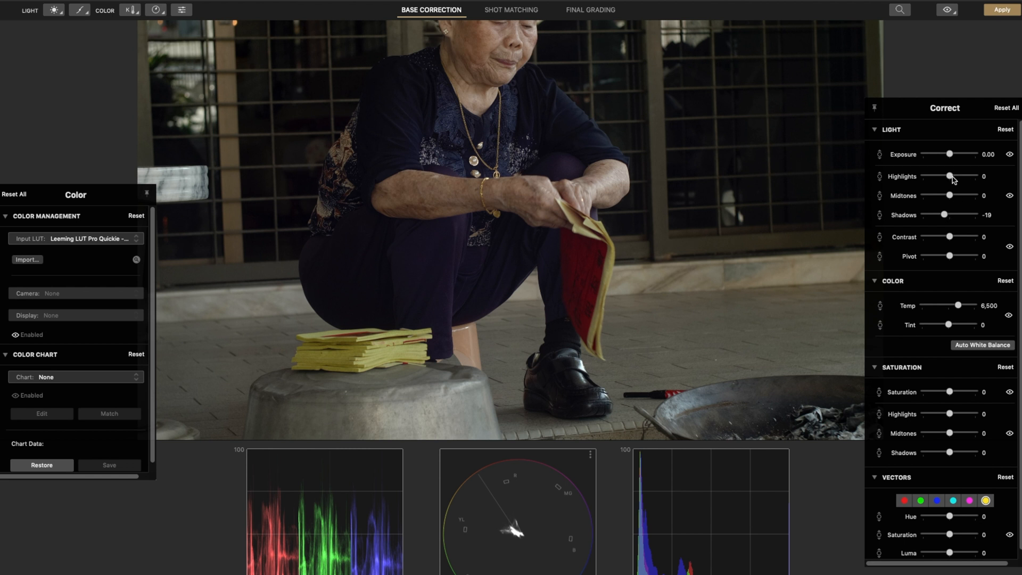
pyautogui.moveTo(951, 177); pyautogui.dragTo(957, 196)
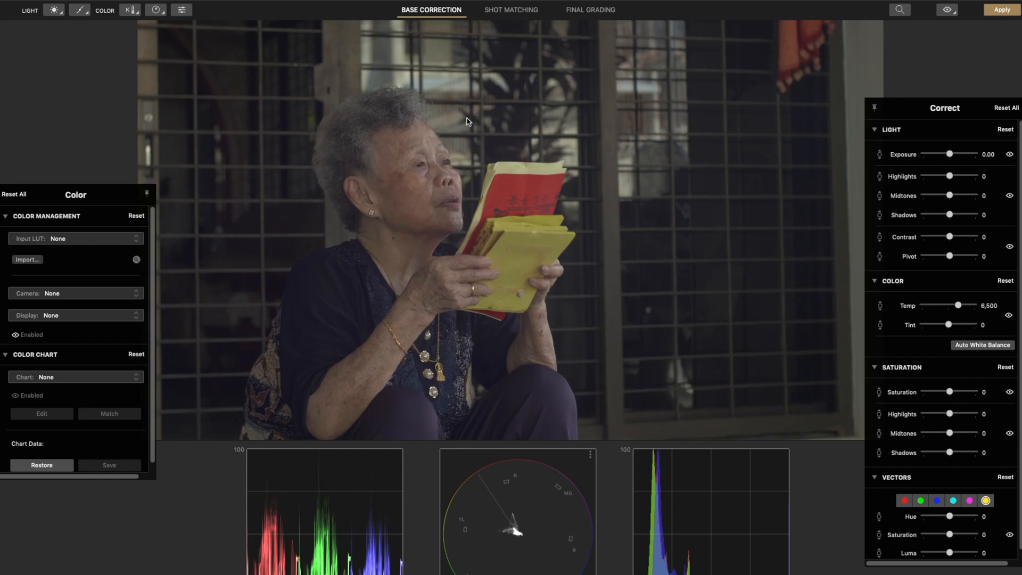
# Group all twelve shots in the yellow shot-matching group, with the corrected first shot as hero
pyautogui.click(500, 11)
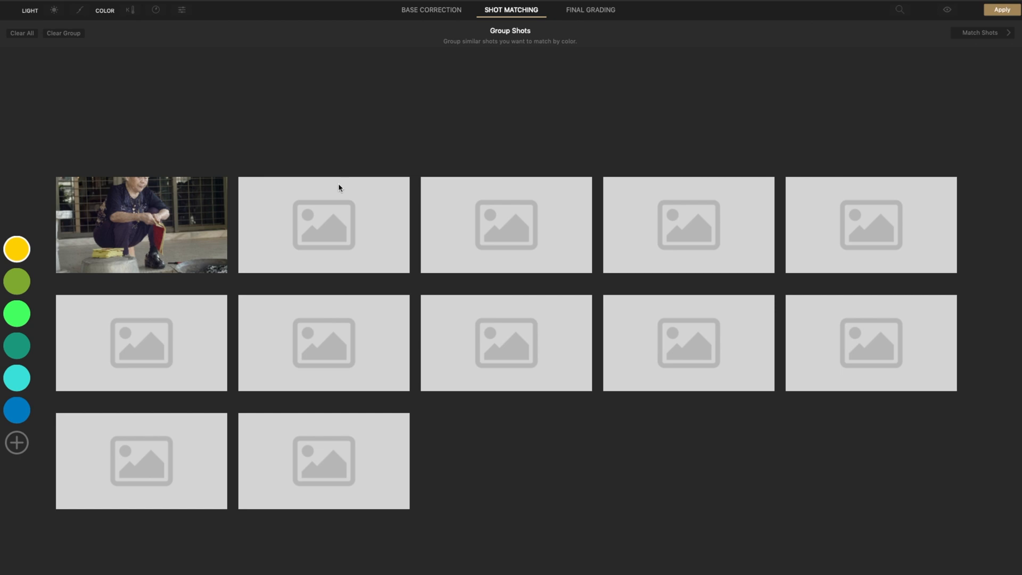
pyautogui.click(181, 242)
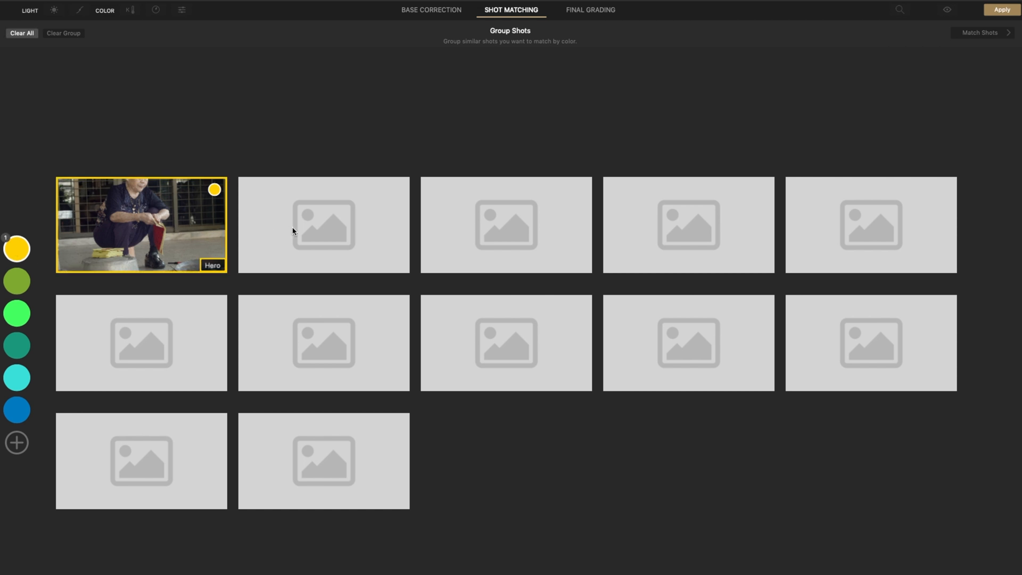
pyautogui.click(292, 228)
pyautogui.click(505, 223)
pyautogui.click(686, 221)
pyautogui.click(850, 219)
pyautogui.click(202, 367)
pyautogui.click(318, 364)
pyautogui.click(479, 360)
pyautogui.click(634, 353)
pyautogui.click(814, 346)
pyautogui.click(179, 460)
pyautogui.click(341, 439)
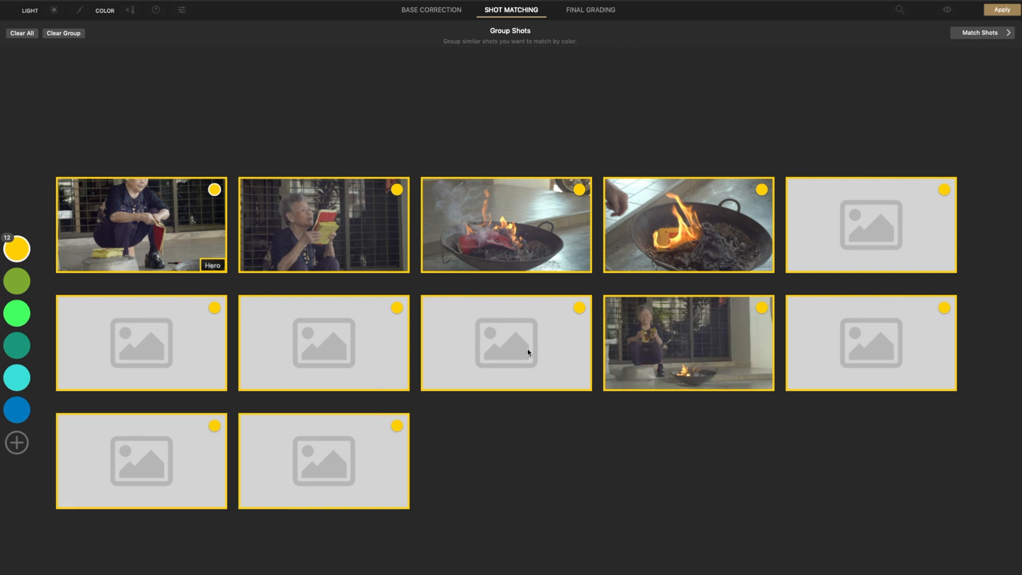
# Copy all of the hero frame's light and color corrections to the entire group for shot matching
pyautogui.click(972, 35)
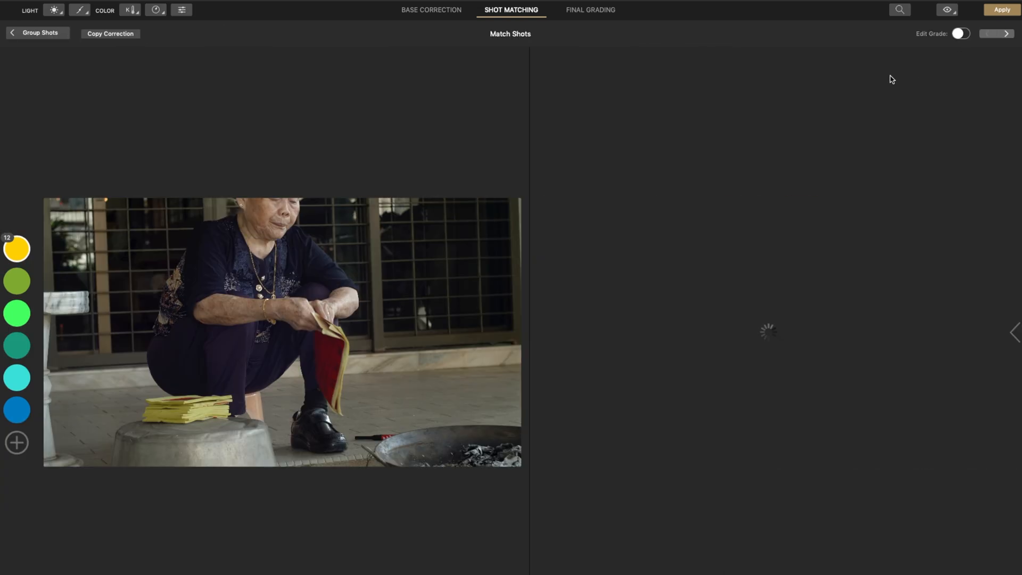
pyautogui.click(127, 35)
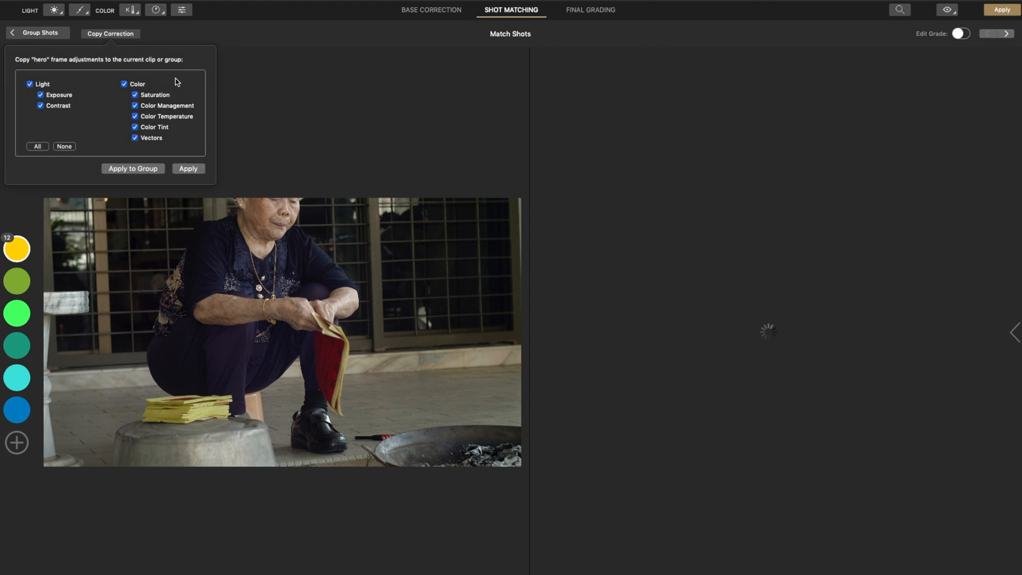
pyautogui.click(133, 169)
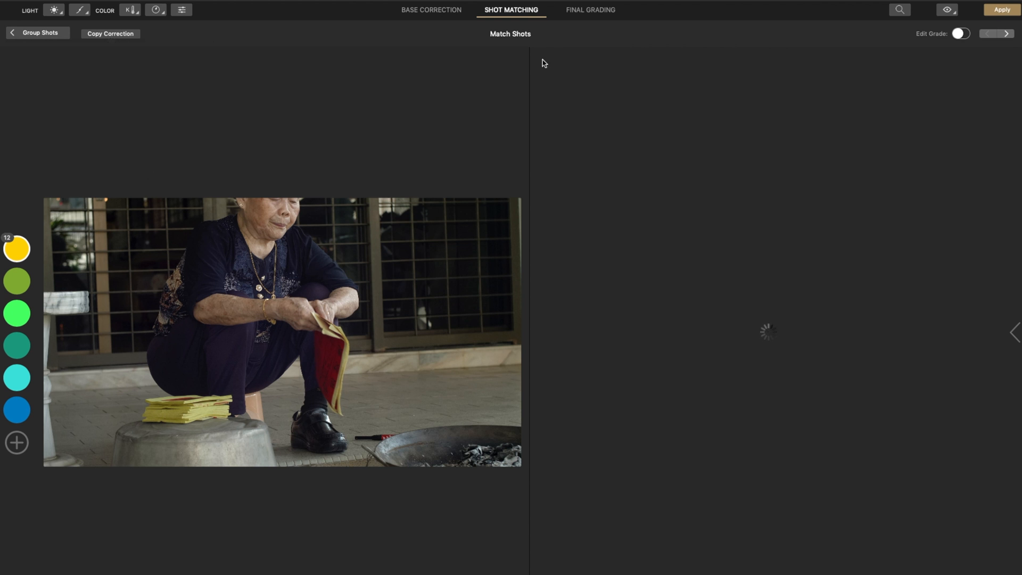
# In base correction, lower the highlights slightly below 0 and fine-tune the shadows on the shot of red paper burning in the wok
pyautogui.click(445, 15)
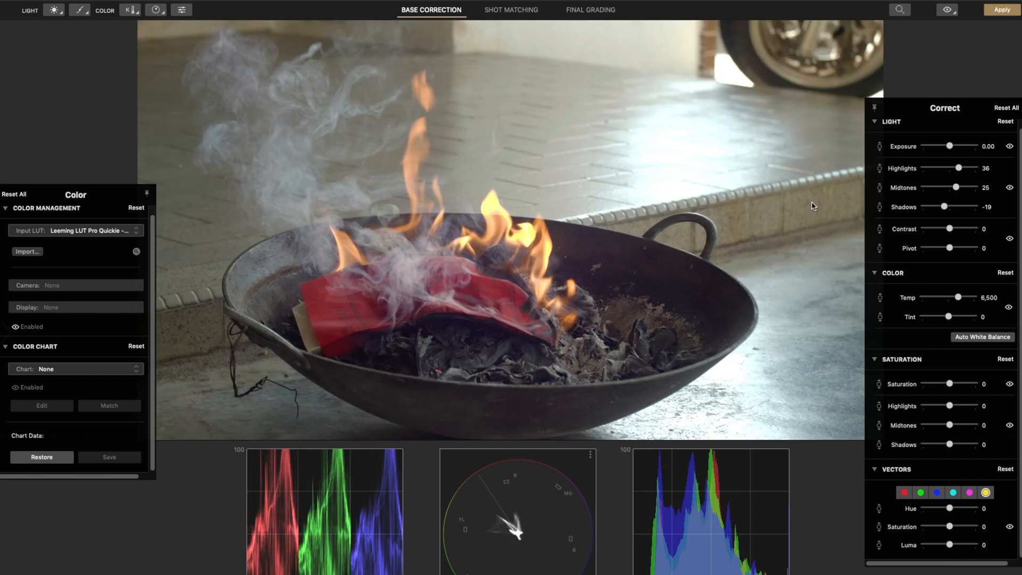
pyautogui.moveTo(955, 171); pyautogui.dragTo(953, 170)
pyautogui.doubleClick(952, 168)
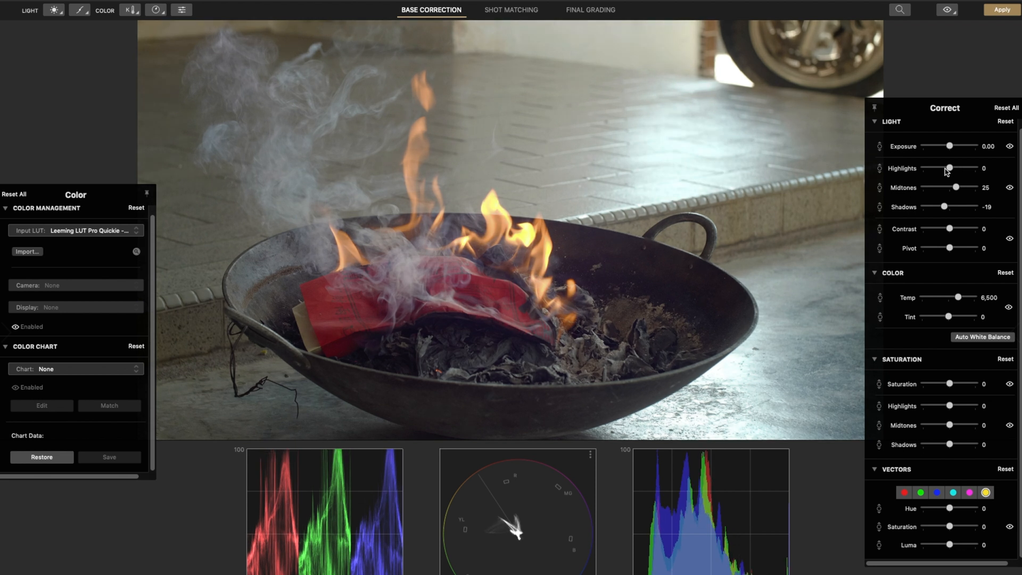
pyautogui.moveTo(947, 169); pyautogui.dragTo(945, 168)
pyautogui.moveTo(940, 208); pyautogui.dragTo(943, 207)
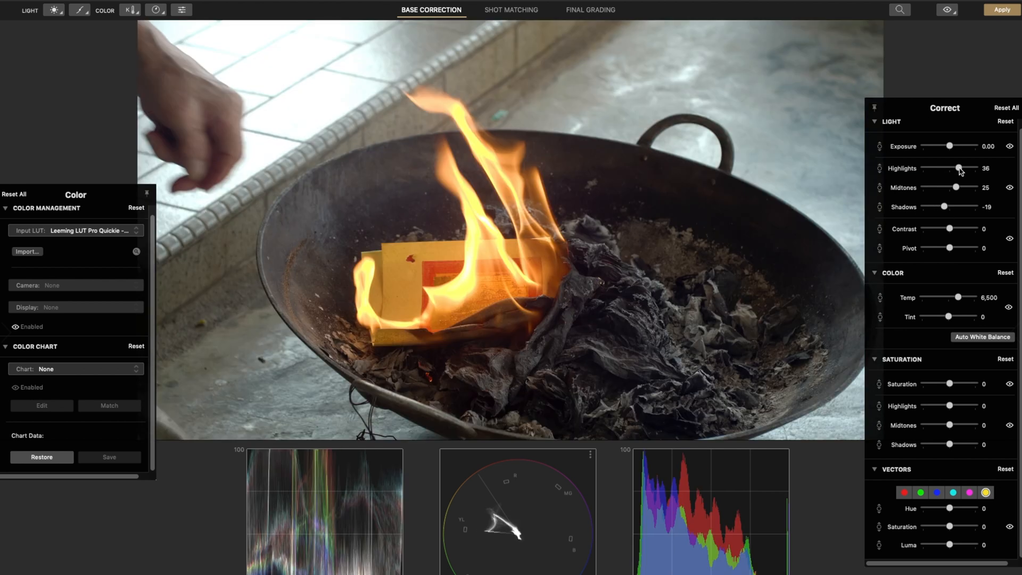
# Rebalance highlights, midtones and shadows on the next wok and seated-woman shots, with highlights at -13 on the striped-paper wok shot
pyautogui.moveTo(958, 168); pyautogui.dragTo(952, 190)
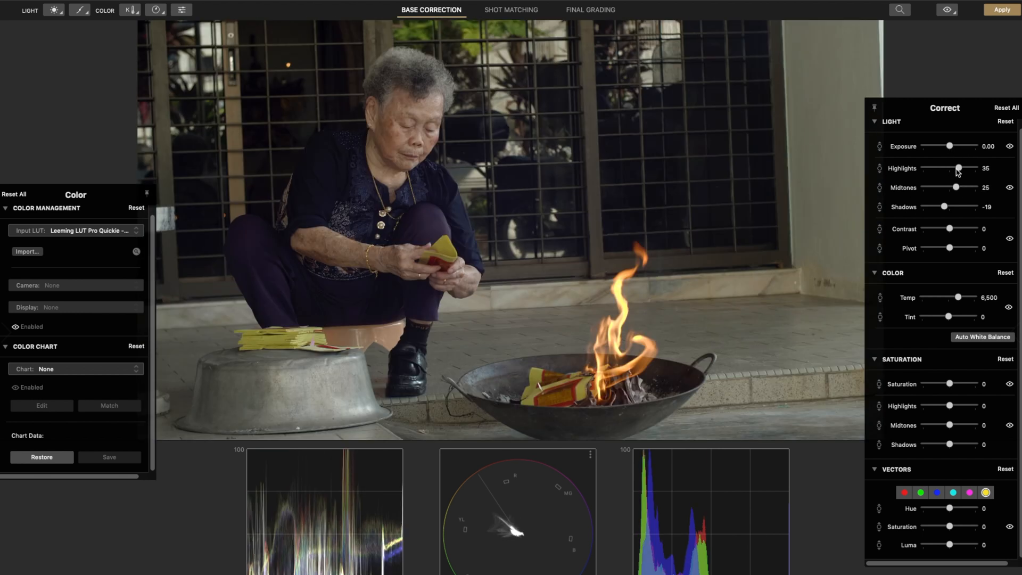
pyautogui.moveTo(958, 168)
pyautogui.mouseDown()
pyautogui.moveTo(948, 173)
pyautogui.moveTo(953, 188)
pyautogui.mouseUp()
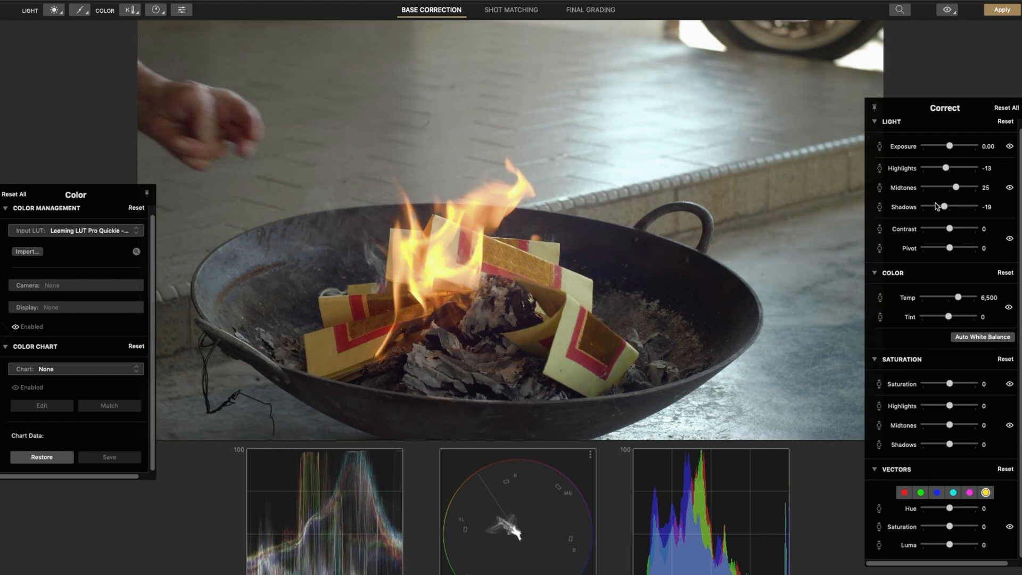
pyautogui.moveTo(937, 206); pyautogui.dragTo(947, 188)
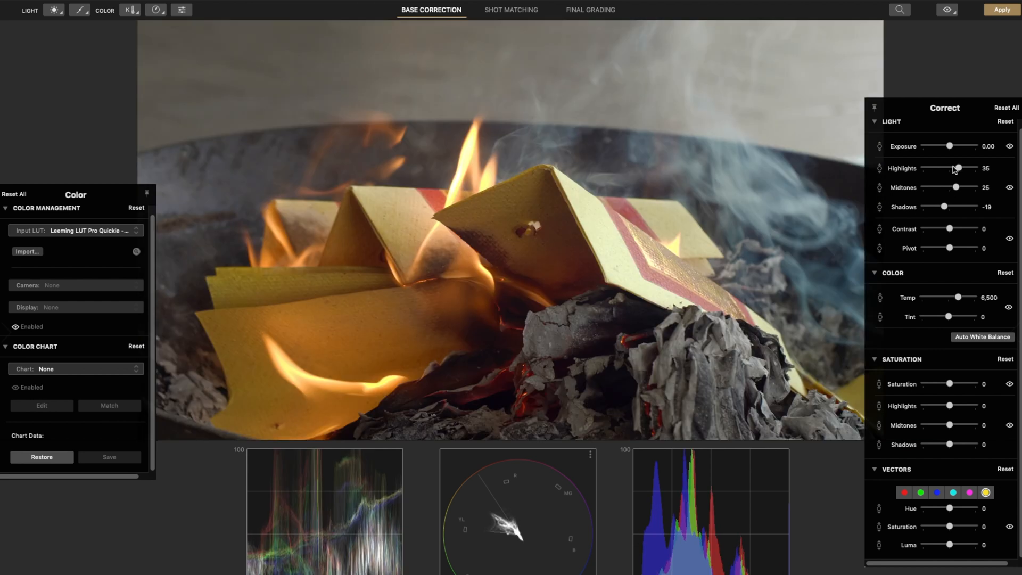
# Fine-tune the highlights on the burning-paper close-up, and adjust shadows and lower highlights on the wide shot of the seated woman
pyautogui.moveTo(954, 170); pyautogui.dragTo(955, 169)
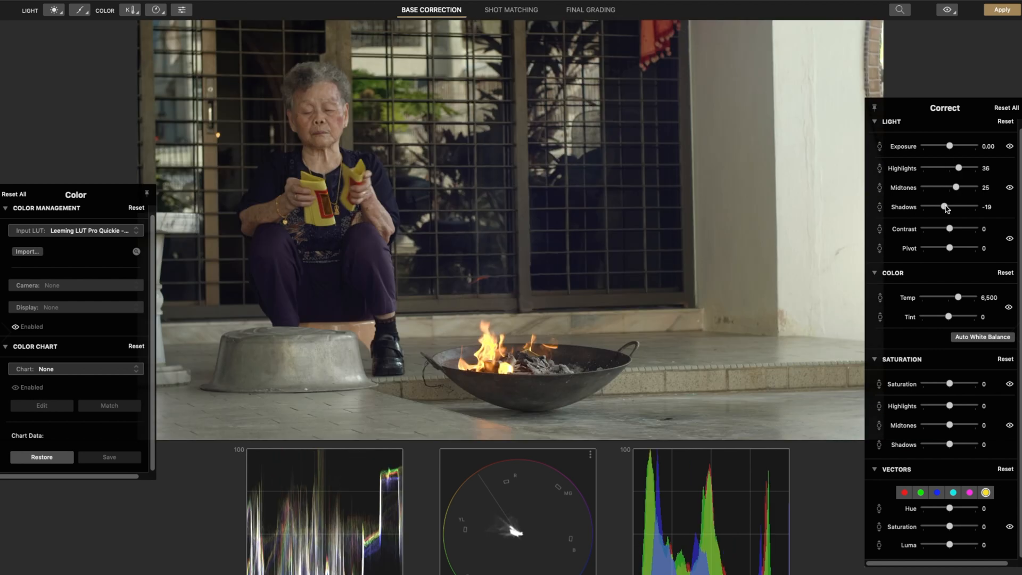
pyautogui.moveTo(944, 206); pyautogui.dragTo(943, 207)
pyautogui.moveTo(958, 168); pyautogui.dragTo(947, 168)
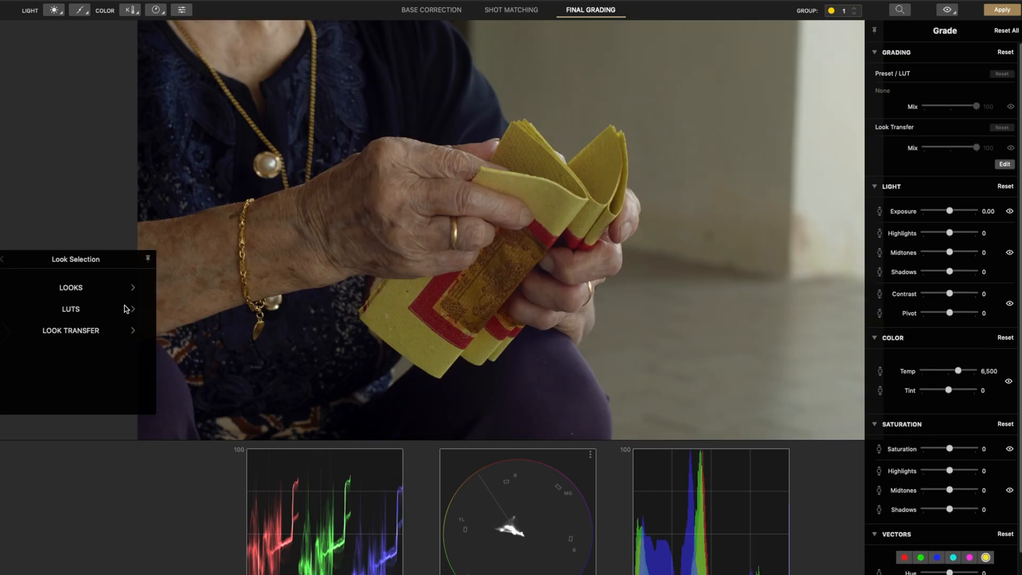
# Apply the AH - Mandarin LUT from the Andres Hem LUTs as the group's final look and reduce its mix to 16
pyautogui.click(126, 309)
pyautogui.scroll(-3, 116, 298)
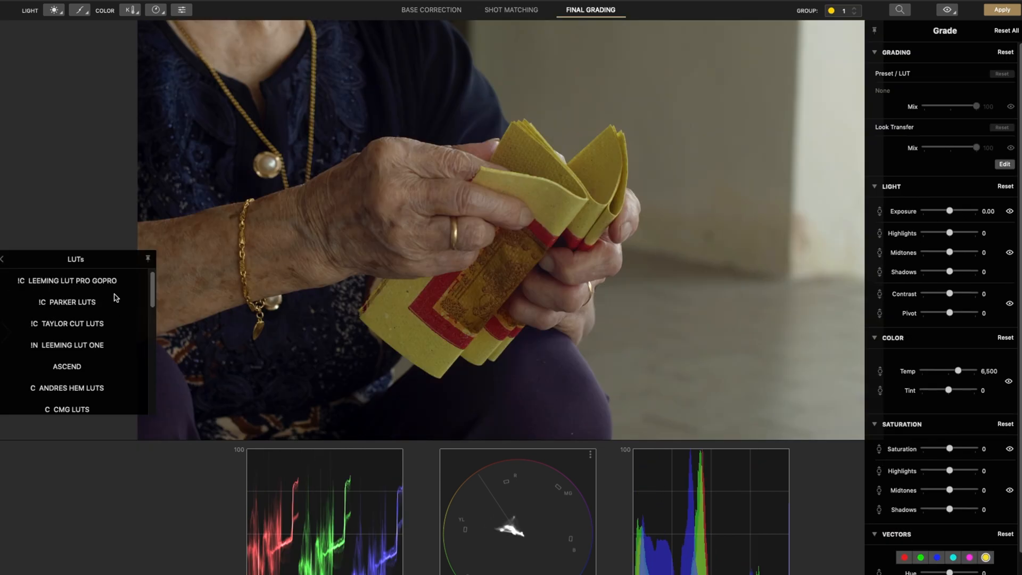
pyautogui.scroll(2, 116, 298)
pyautogui.scroll(-1, 119, 303)
pyautogui.scroll(-1, 119, 303)
pyautogui.click(91, 356)
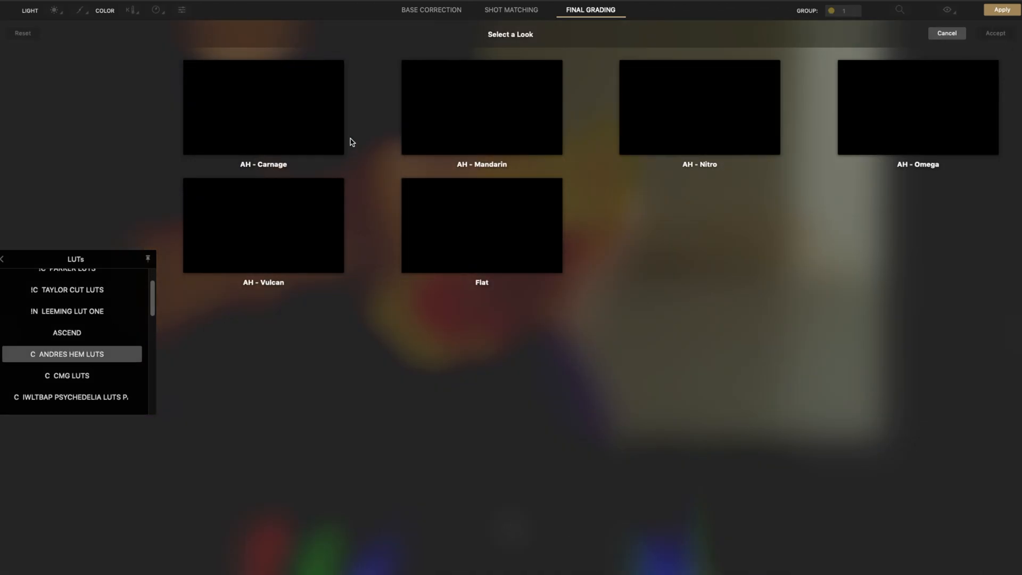
pyautogui.click(428, 150)
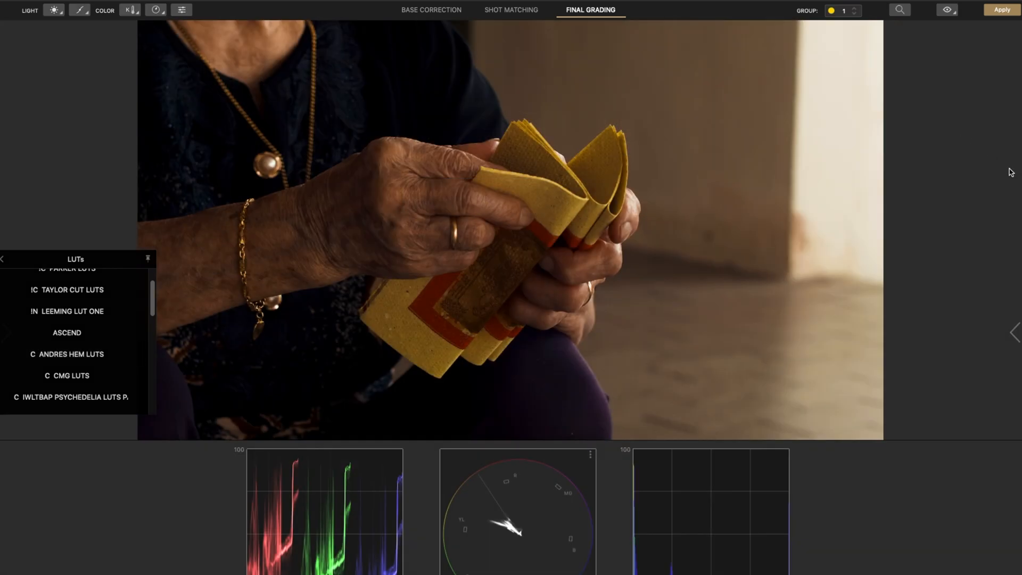
pyautogui.moveTo(1012, 172)
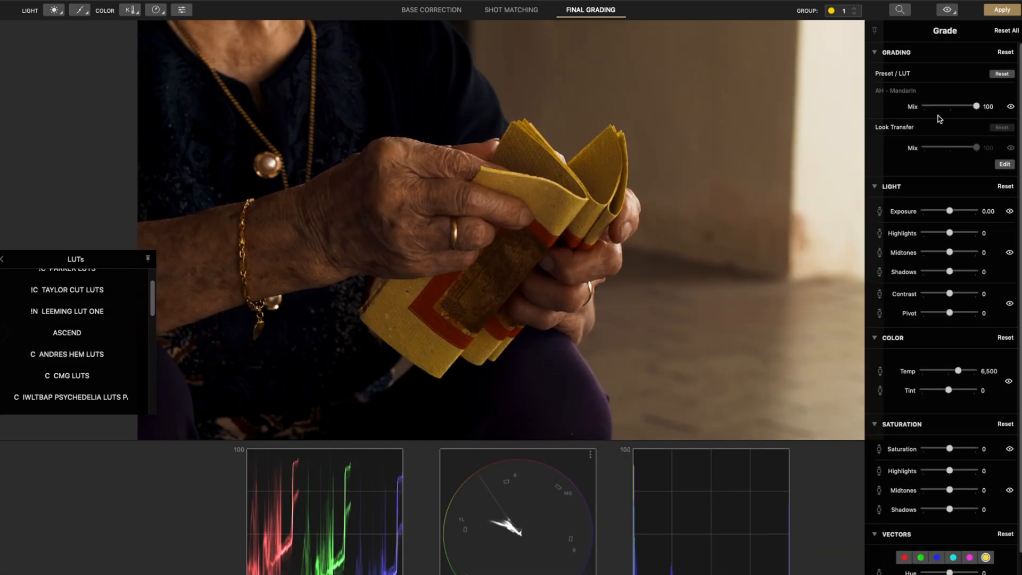
pyautogui.click(932, 106)
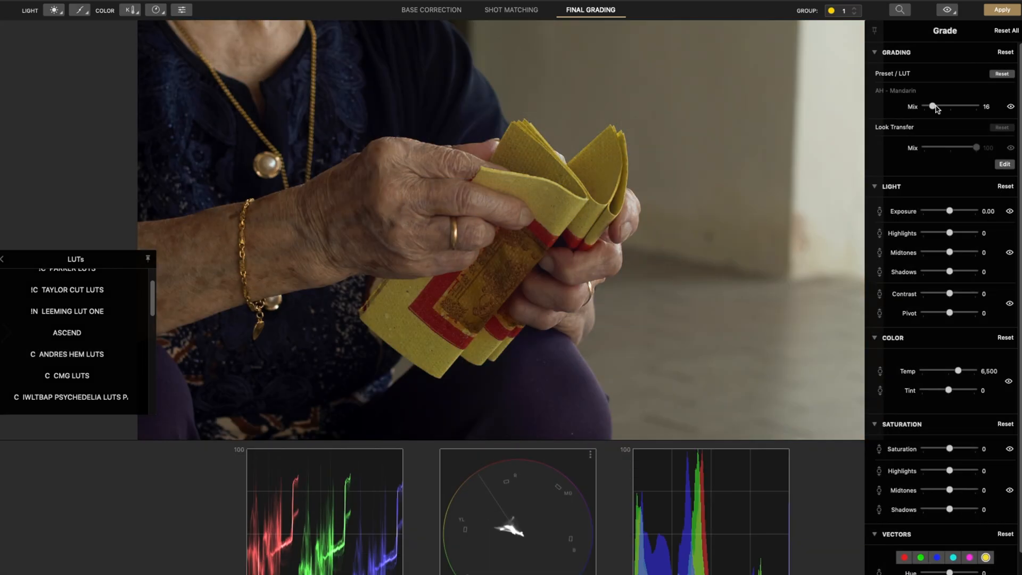
# Raise the LUT mix to 23 and compare the hands close-up with and without Bypass All
pyautogui.moveTo(940, 109); pyautogui.dragTo(936, 109)
pyautogui.click(946, 10)
pyautogui.click(953, 44)
pyautogui.click(946, 12)
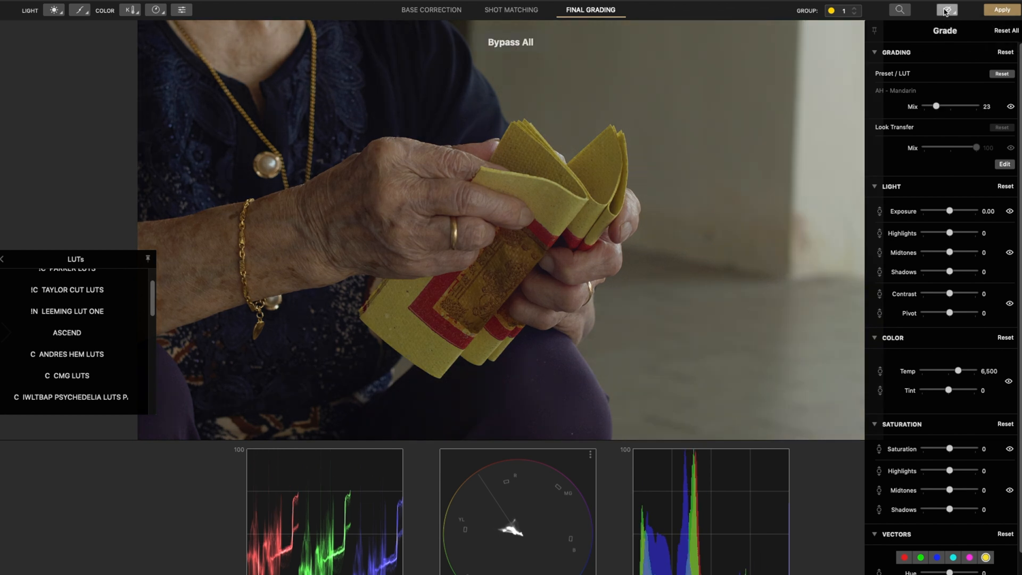
pyautogui.click(954, 14)
pyautogui.click(954, 14)
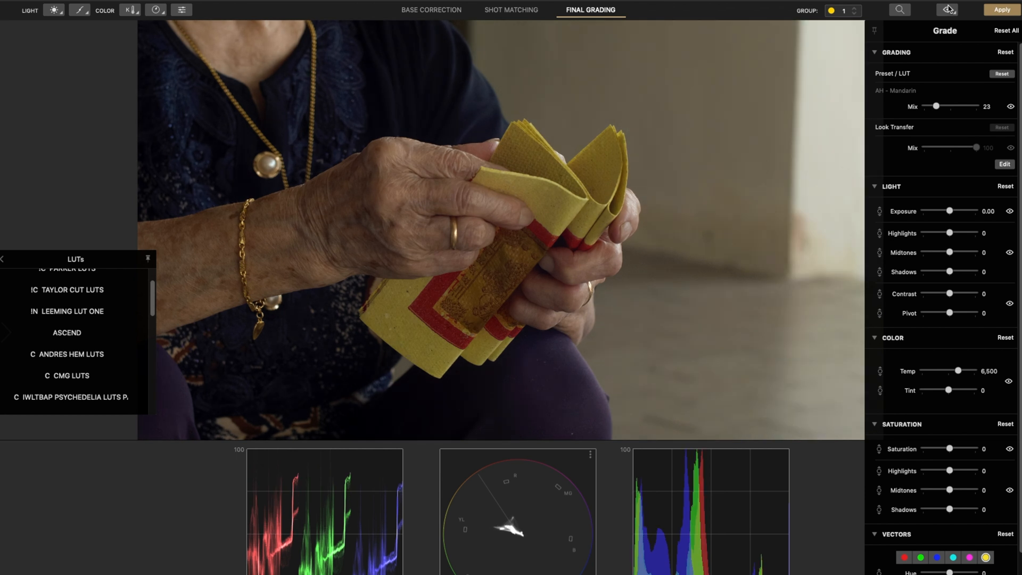
# Use Bypass Grade to compare the ungraded and graded look on the hands close-up and the wide shot of the seated woman
pyautogui.click(954, 12)
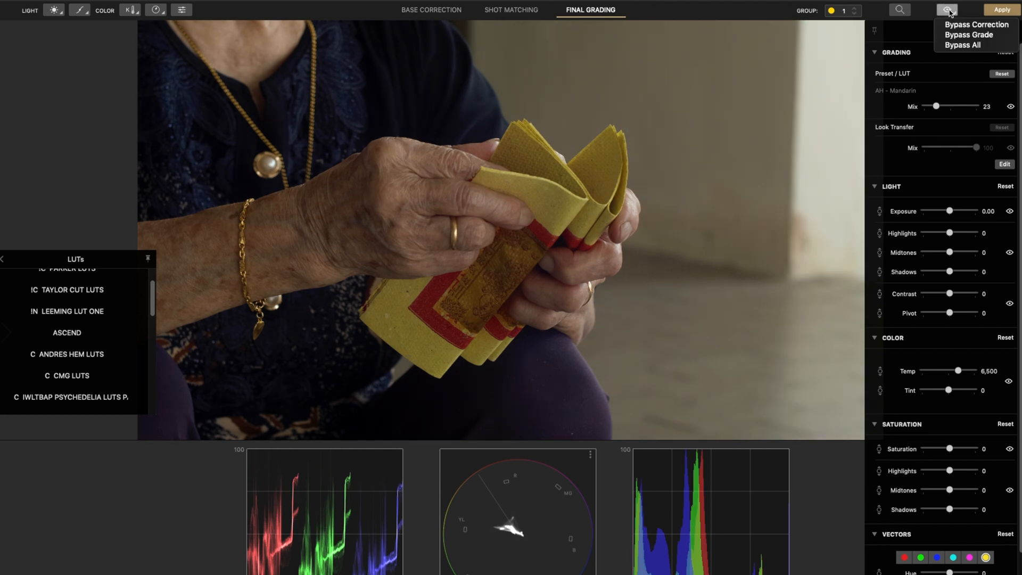
pyautogui.click(950, 35)
pyautogui.click(948, 13)
pyautogui.click(949, 13)
pyautogui.click(949, 13)
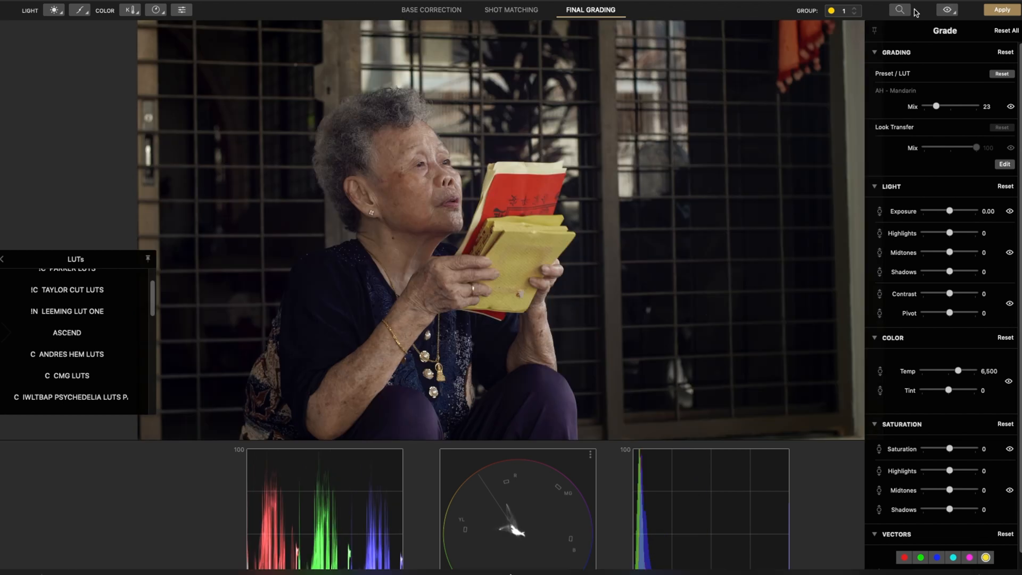
pyautogui.click(948, 10)
pyautogui.click(947, 11)
pyautogui.click(948, 11)
pyautogui.click(948, 10)
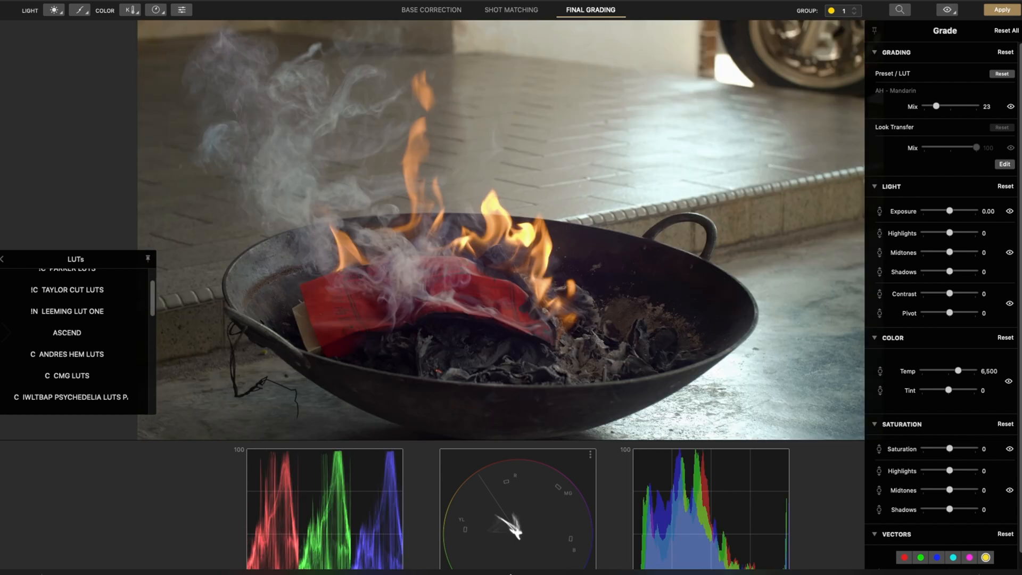
# Apply the changes to all grades and play the CNY timeline back in Final Cut Pro
pyautogui.click(1001, 10)
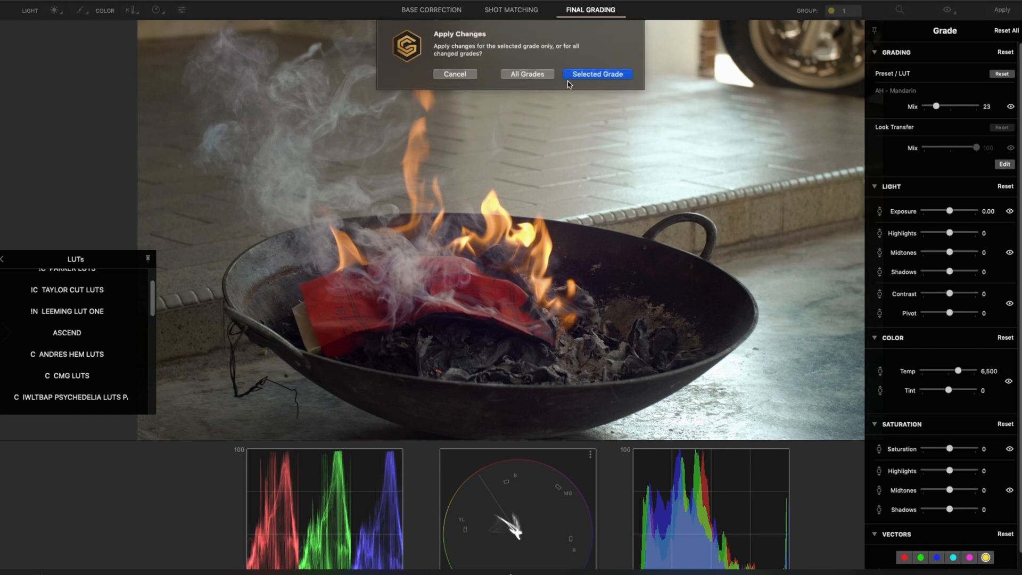
pyautogui.click(535, 76)
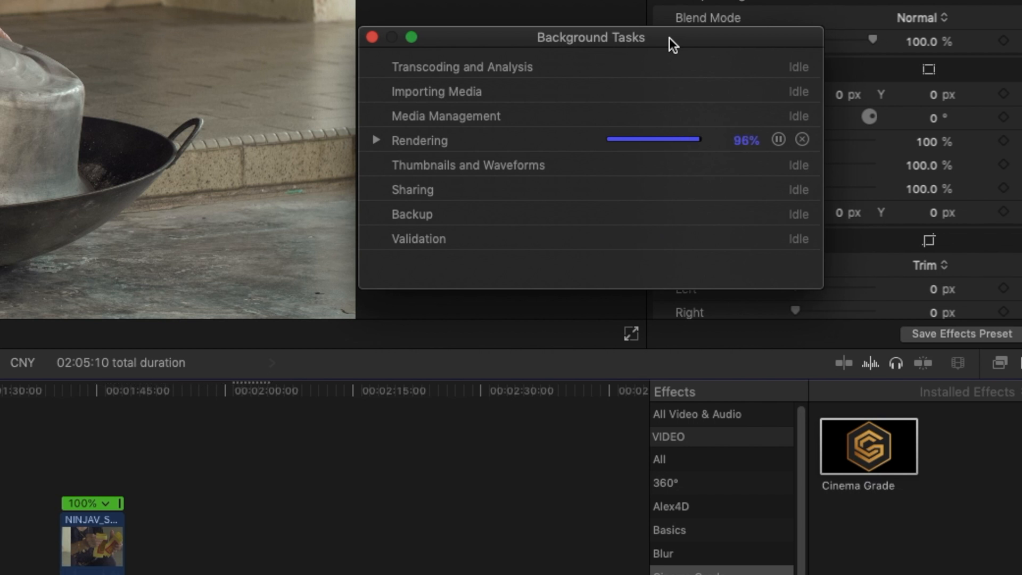
pyautogui.press('space')
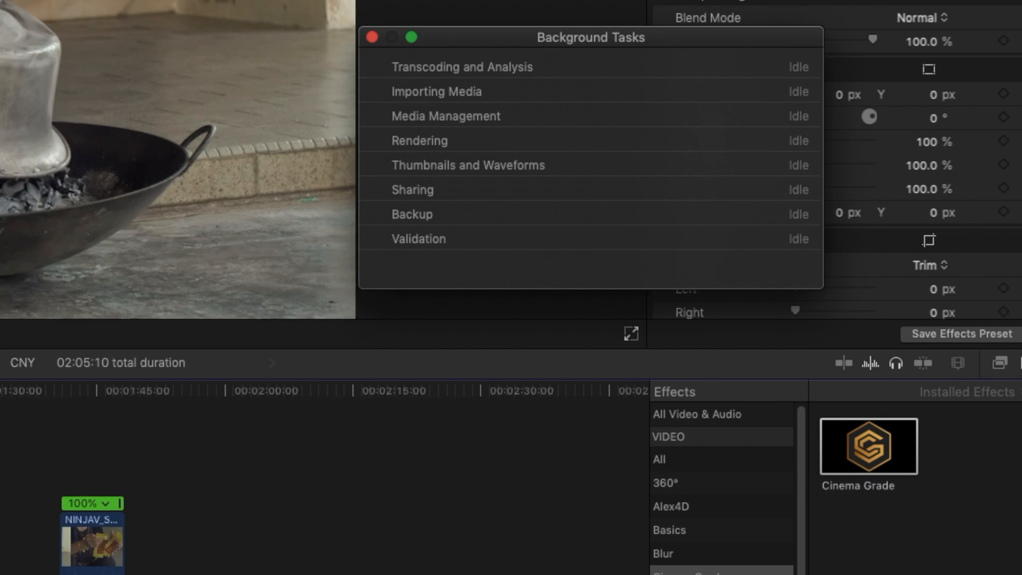